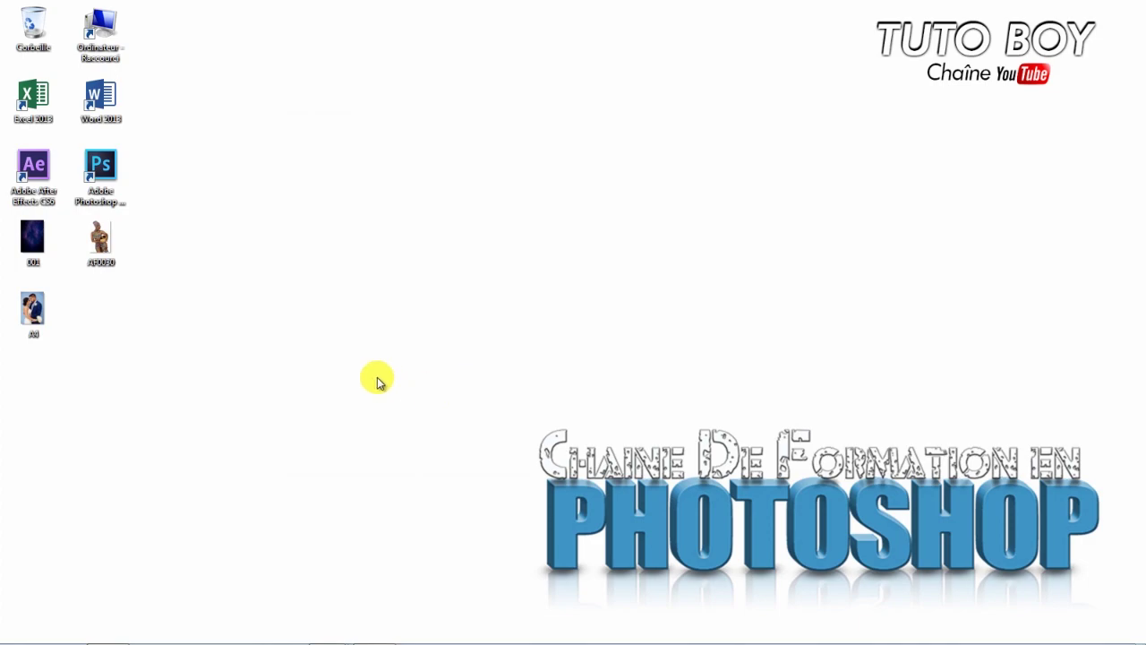
# Launch Photoshop and open the galaxy image 001.jpg from the Bureau
pyautogui.doubleClick(117, 170)
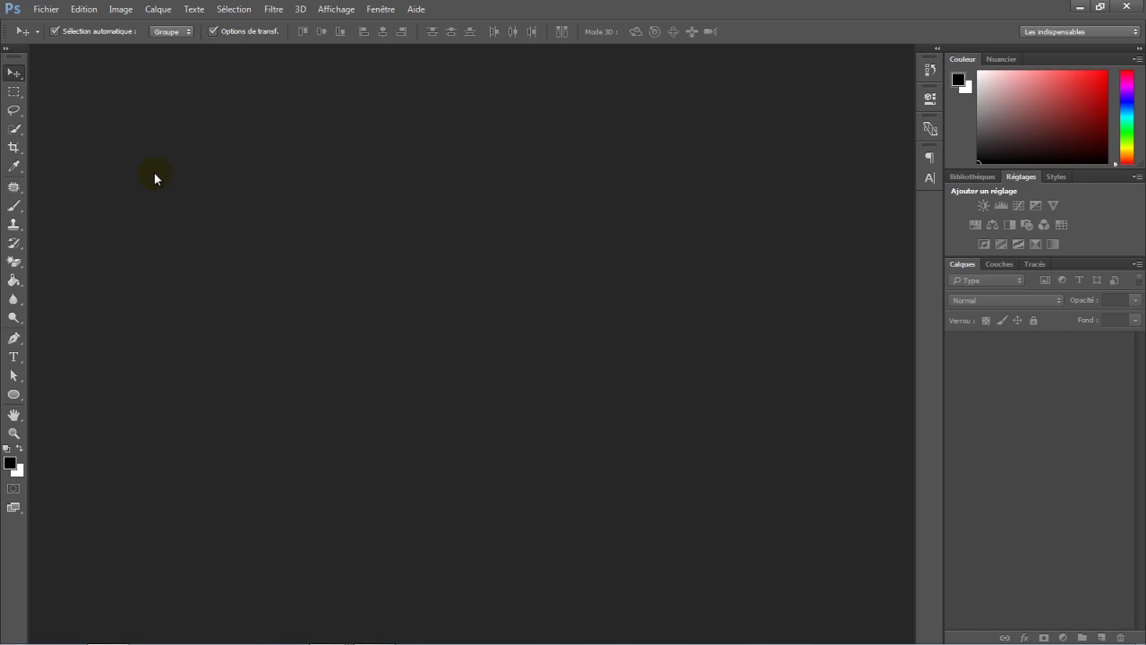
pyautogui.click(45, 11)
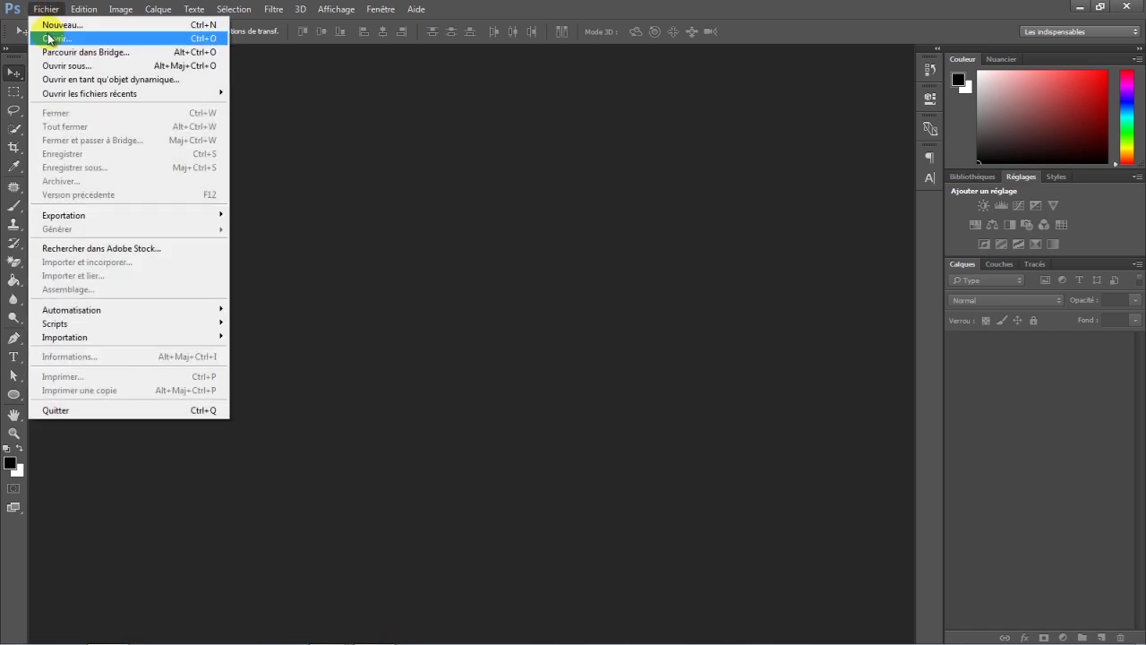
pyautogui.click(52, 39)
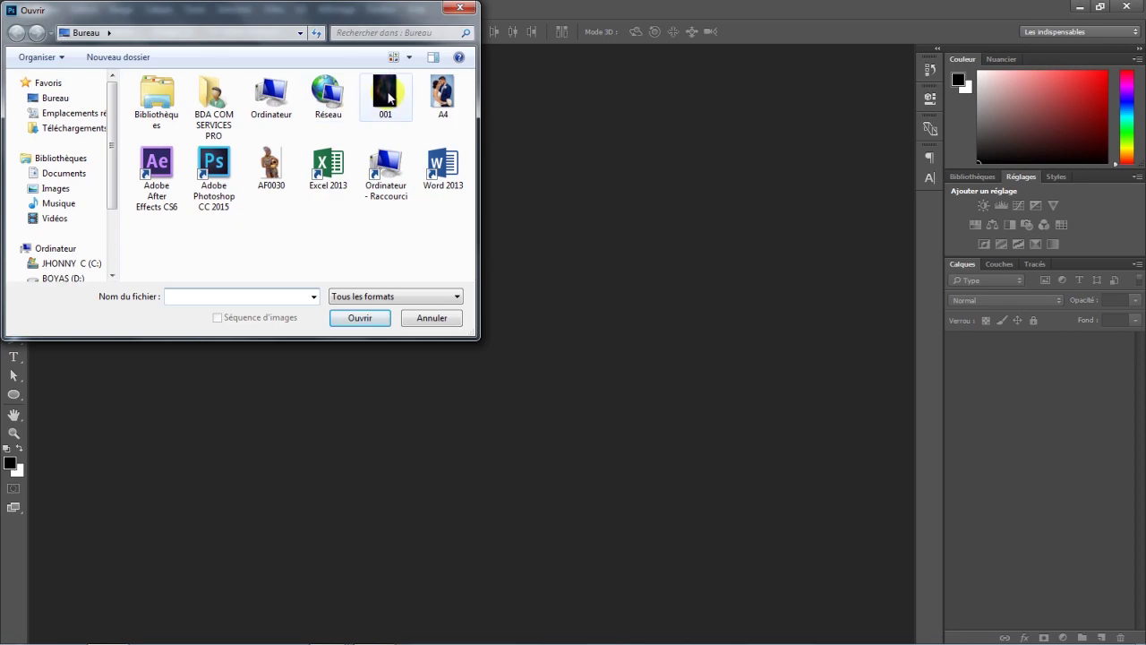
pyautogui.doubleClick(387, 94)
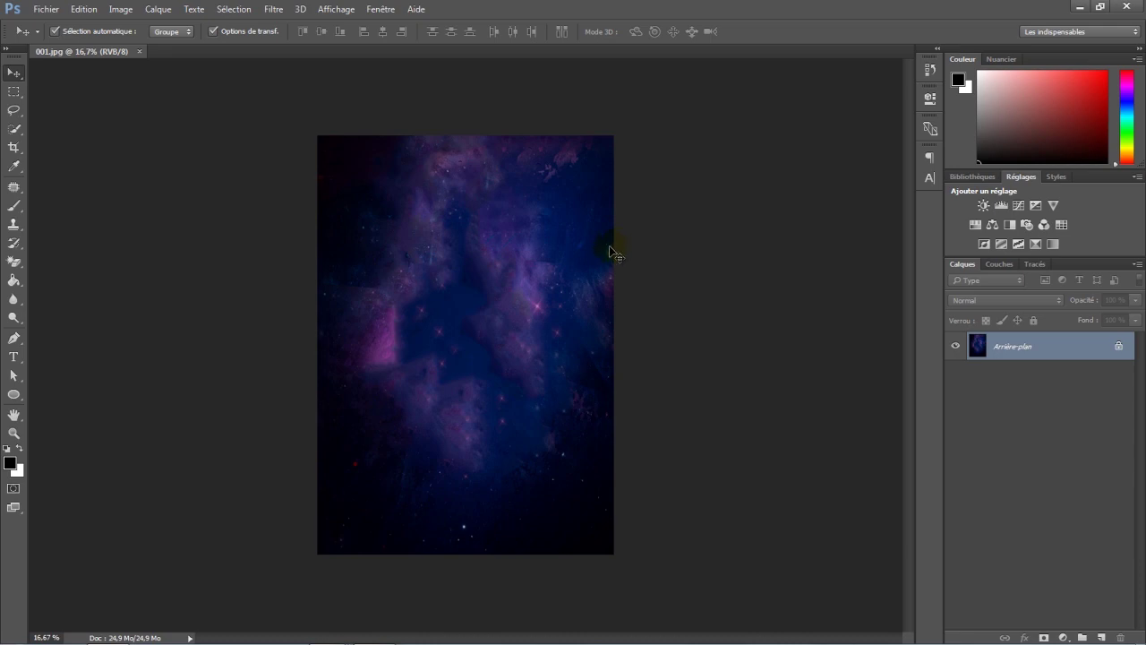
# Place AF0030 as a linked layer and scale it proportionally to fill most of the canvas
pyautogui.click(47, 9)
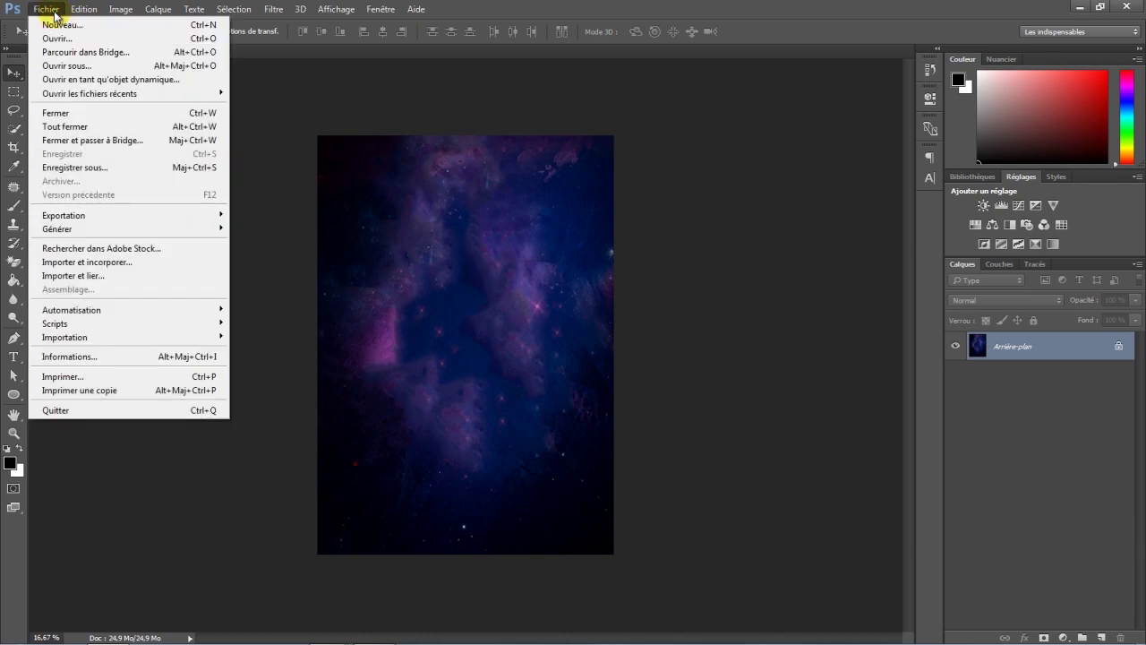
pyautogui.click(90, 278)
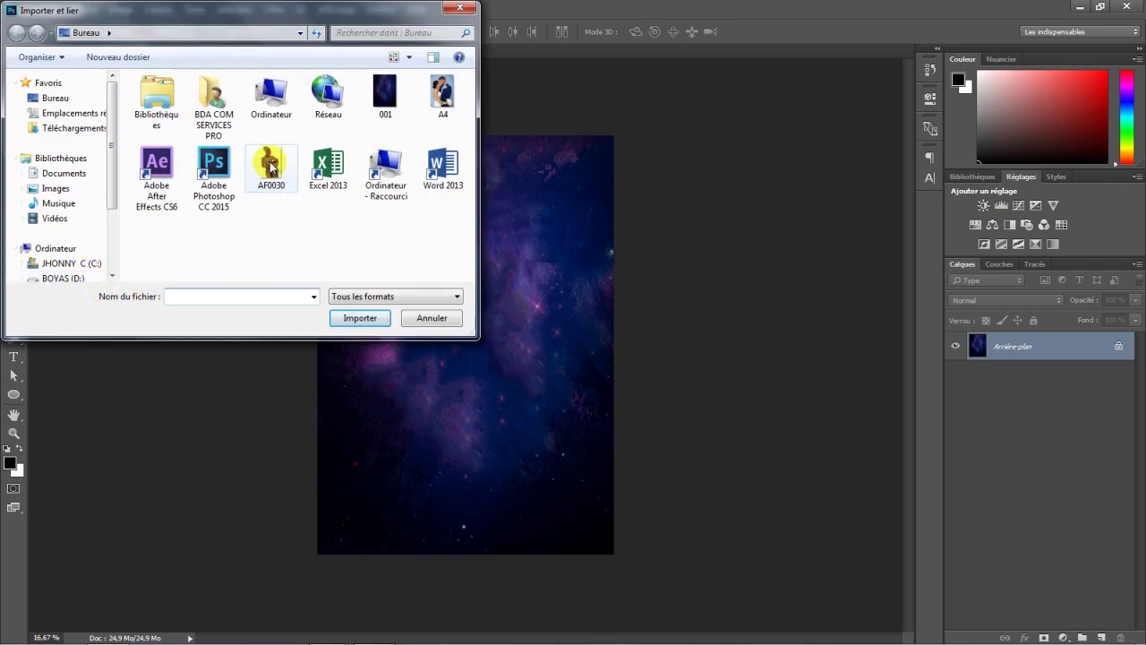
pyautogui.moveTo(270, 164)
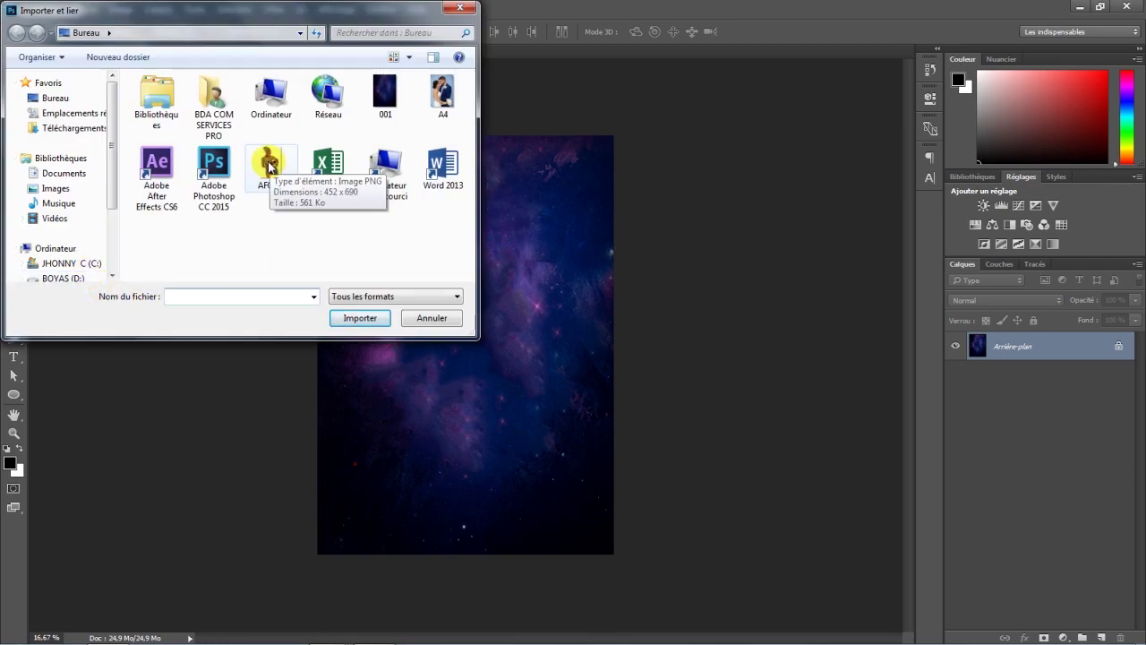
pyautogui.doubleClick(270, 166)
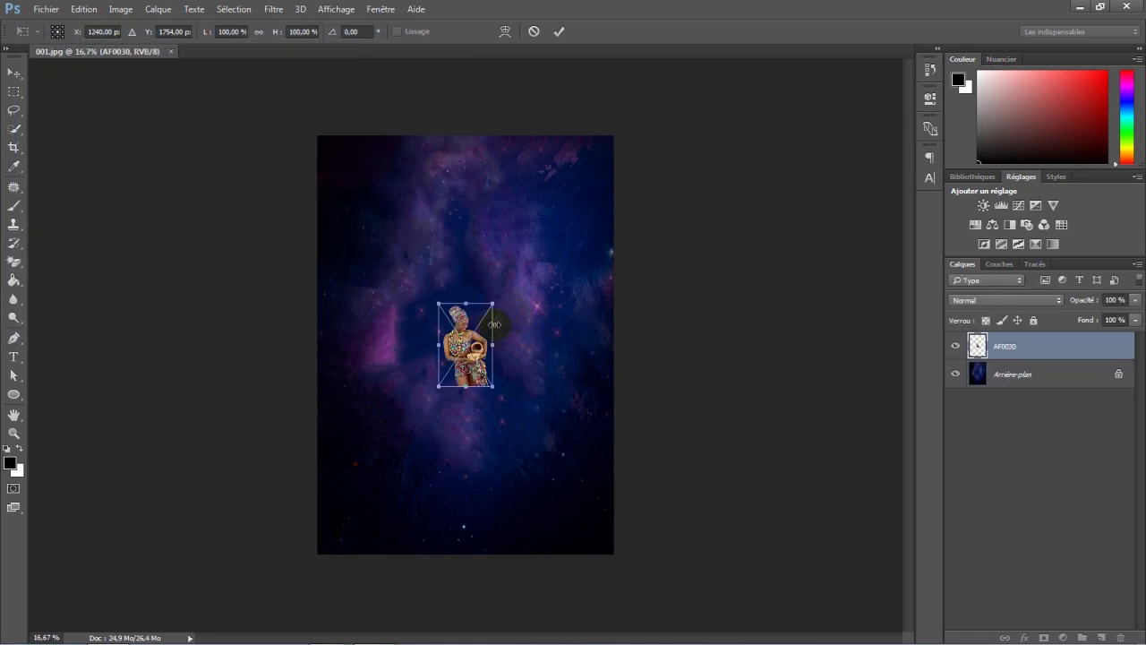
pyautogui.click(259, 32)
pyautogui.moveTo(275, 31); pyautogui.dragTo(524, 41)
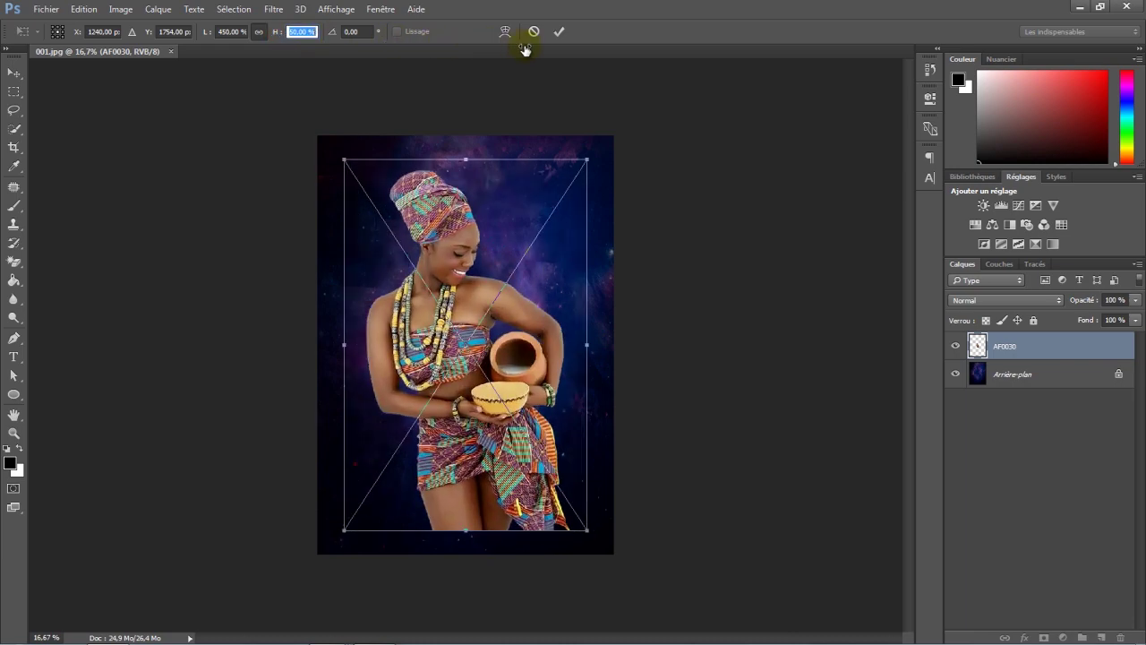
pyautogui.click(560, 32)
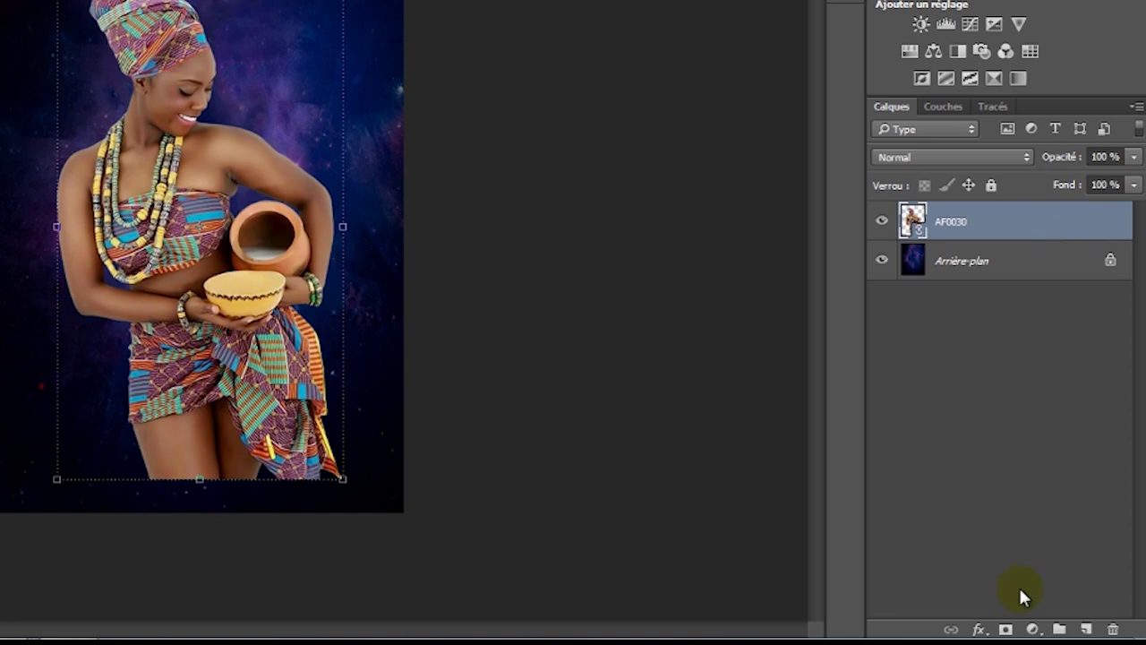
# Add a white layer mask to the AF0030 layer and target the mask thumbnail
pyautogui.click(1004, 628)
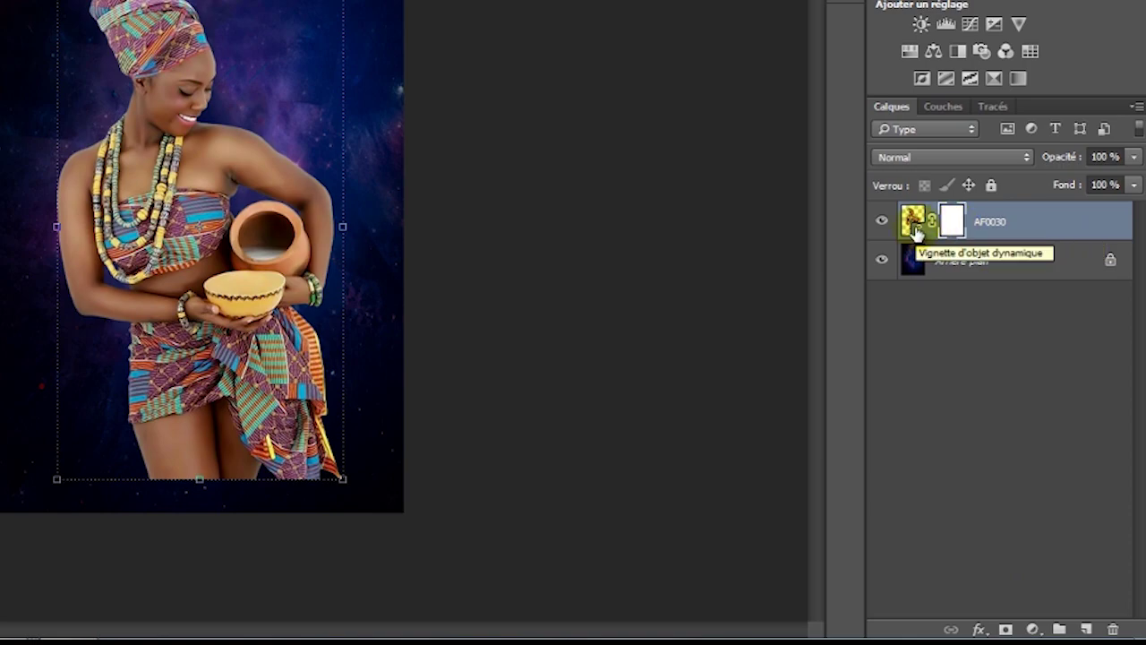
pyautogui.click(912, 221)
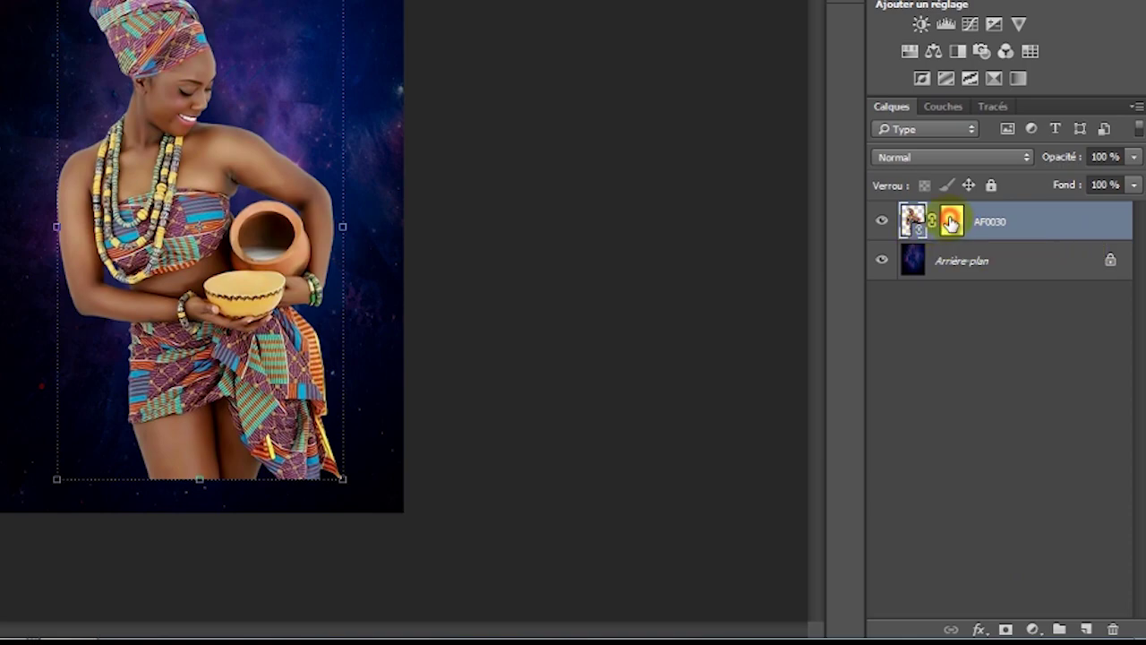
pyautogui.click(951, 222)
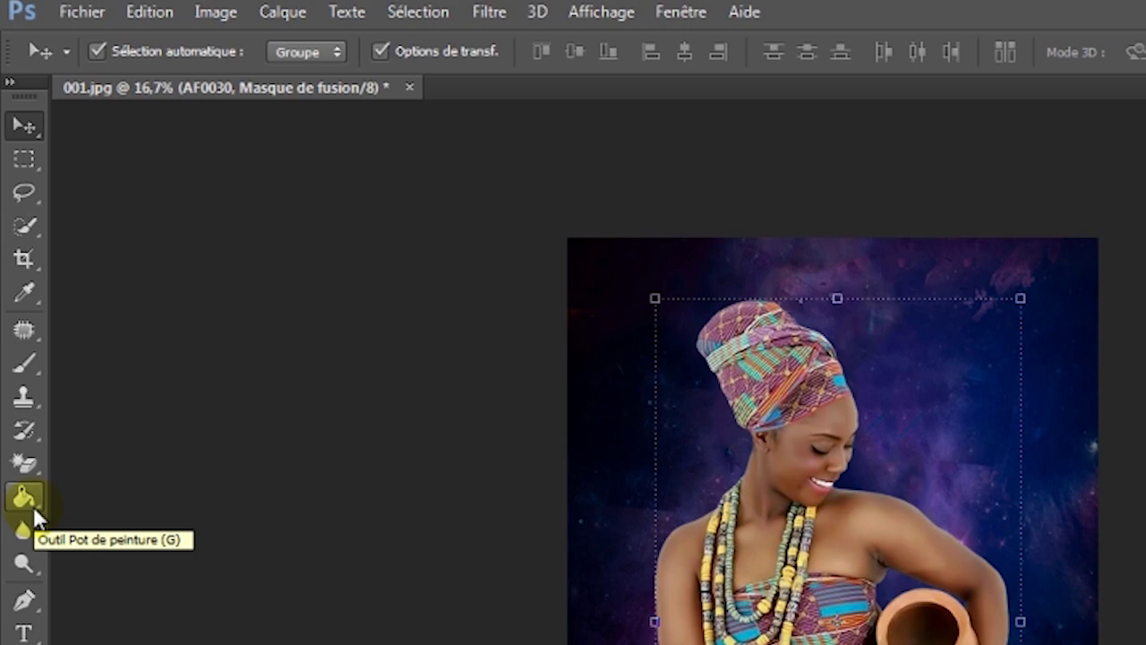
# Switch to the Gradient tool with the Premier plan -> arrière-plan black-to-white preset
pyautogui.click(32, 507)
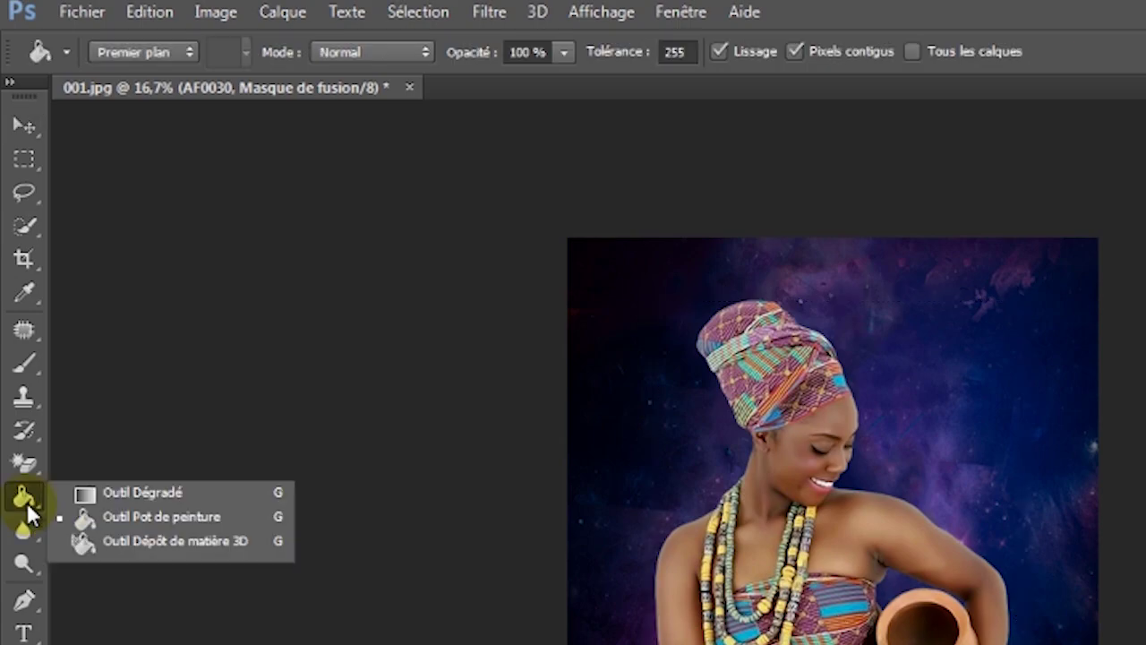
pyautogui.click(101, 492)
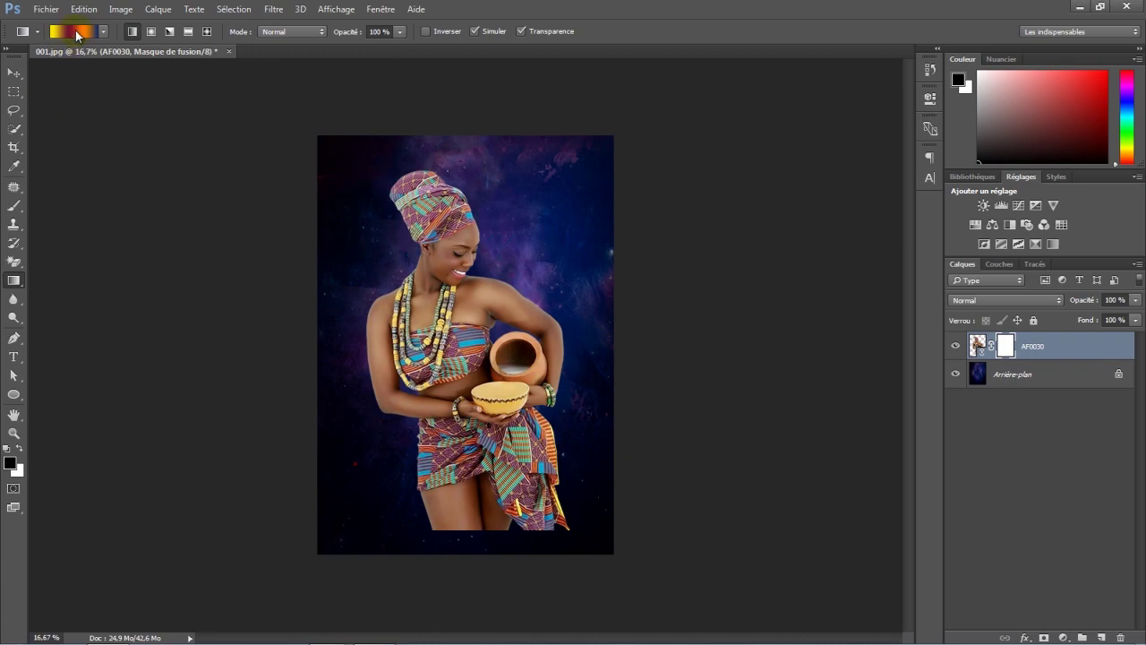
pyautogui.click(75, 30)
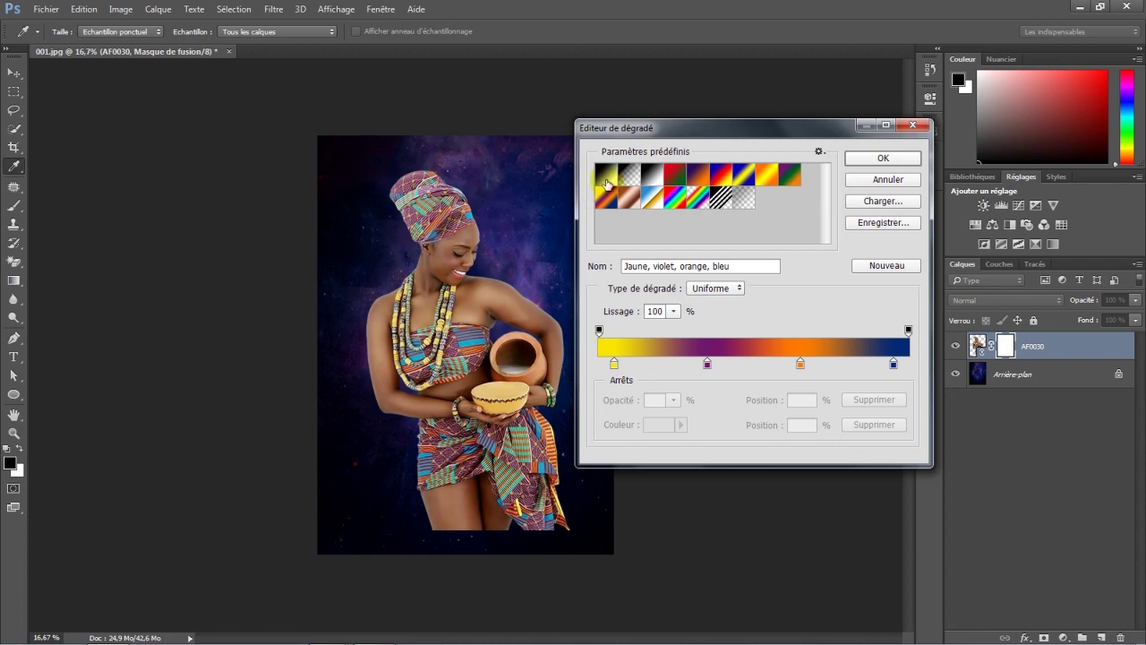
pyautogui.click(606, 184)
pyautogui.click(869, 159)
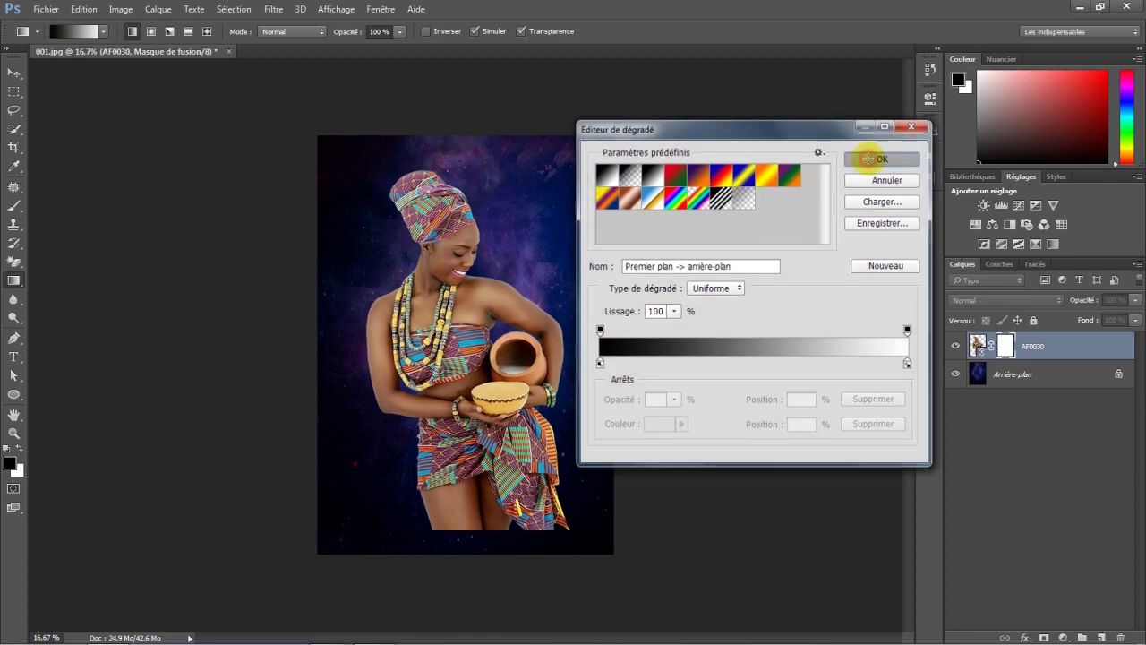
# Set the gradient shape to Dégradé linéaire
pyautogui.click(85, 35)
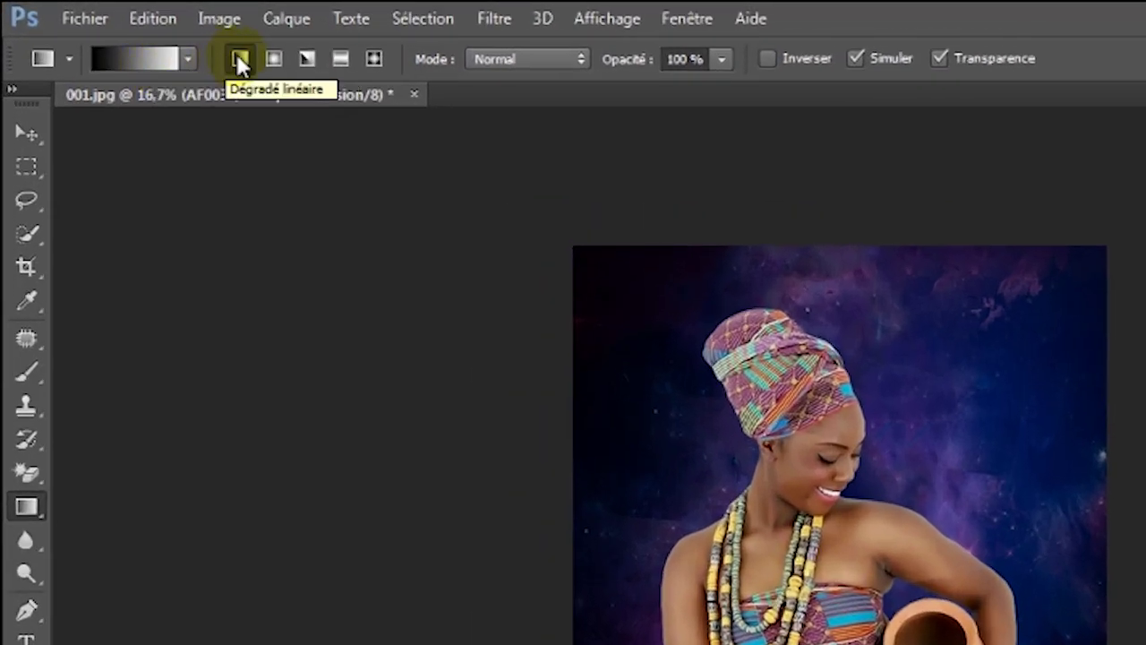
pyautogui.click(272, 59)
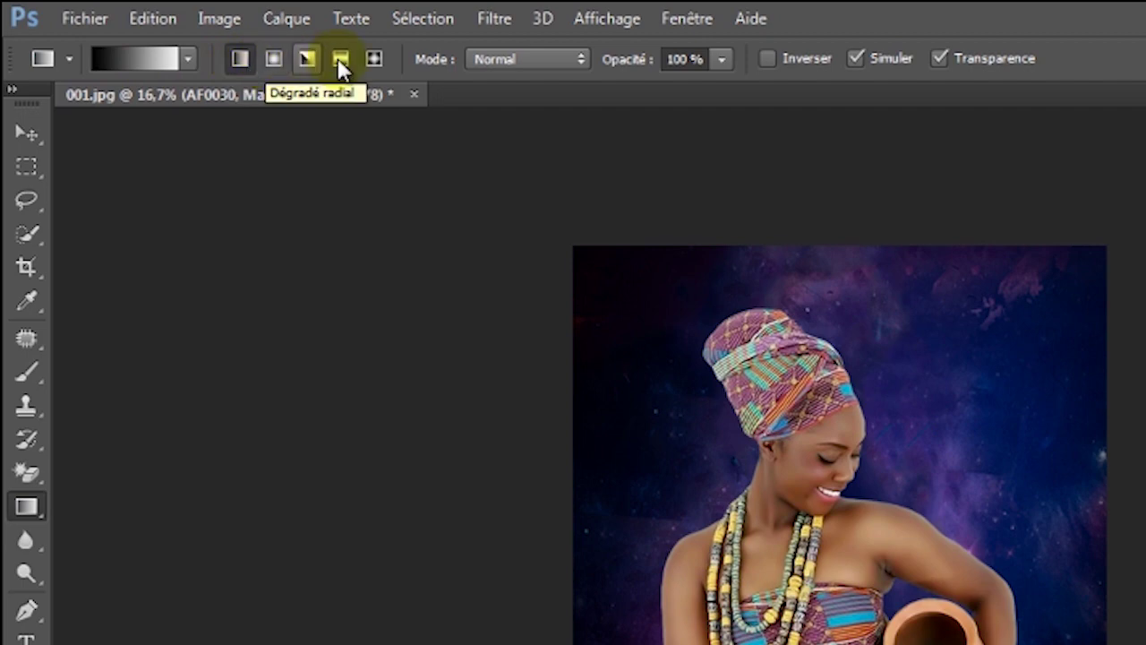
pyautogui.click(273, 63)
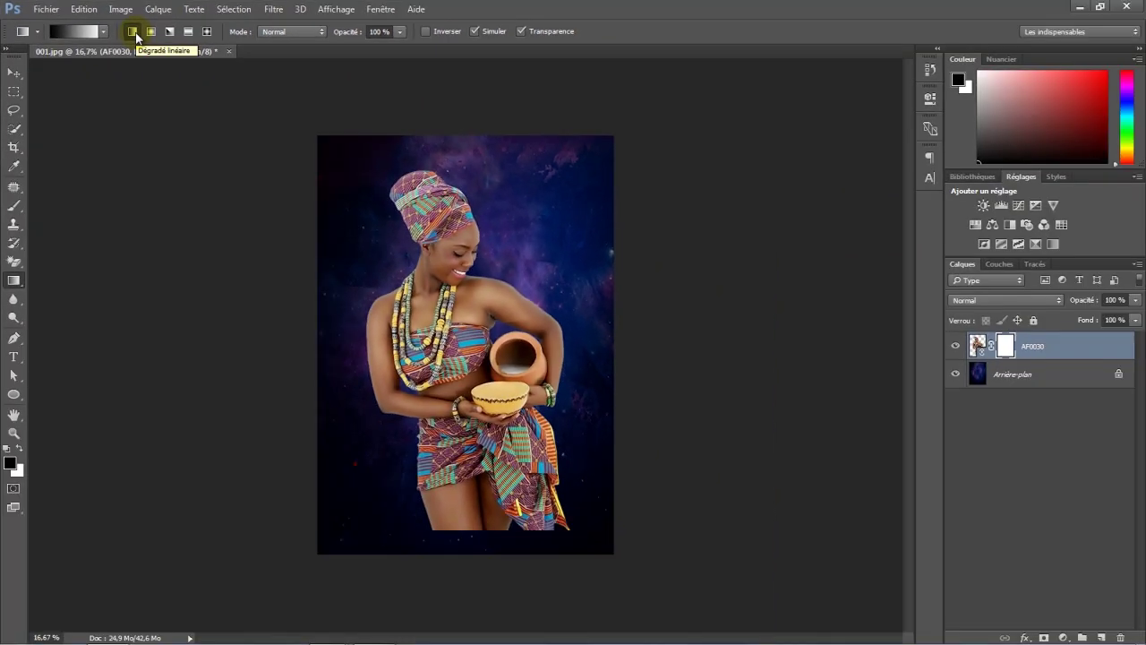
pyautogui.click(135, 34)
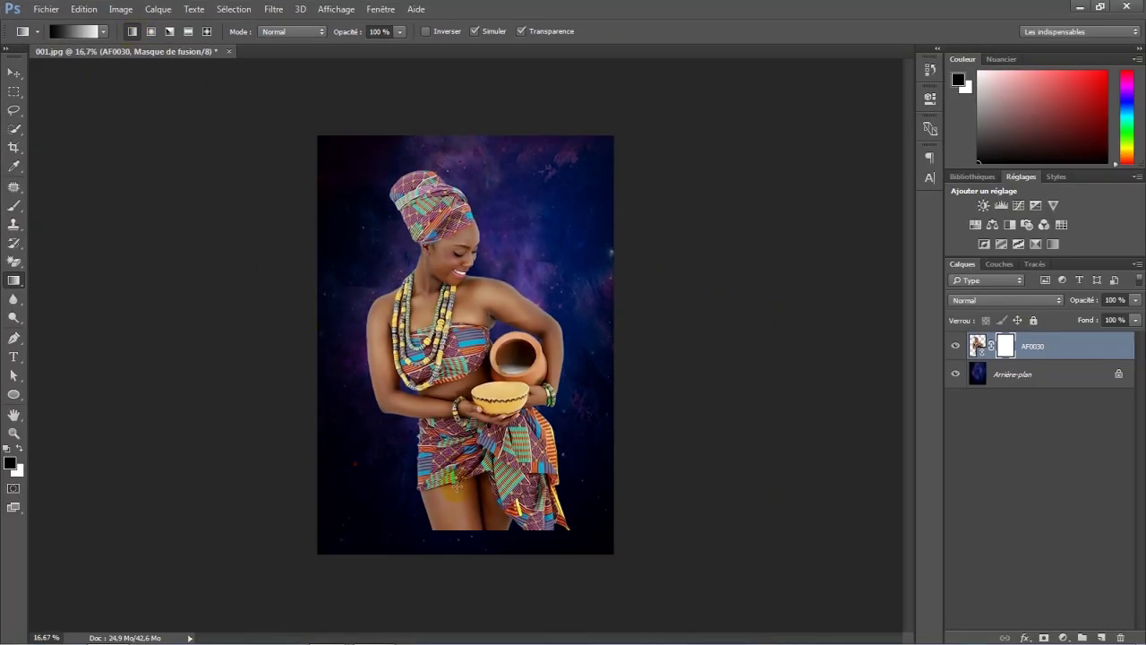
# Draw a bottom-up gradient on the AF0030 mask and invert it until the upper body shows
pyautogui.moveTo(457, 485); pyautogui.dragTo(453, 331)
pyautogui.moveTo(452, 378); pyautogui.dragTo(452, 376)
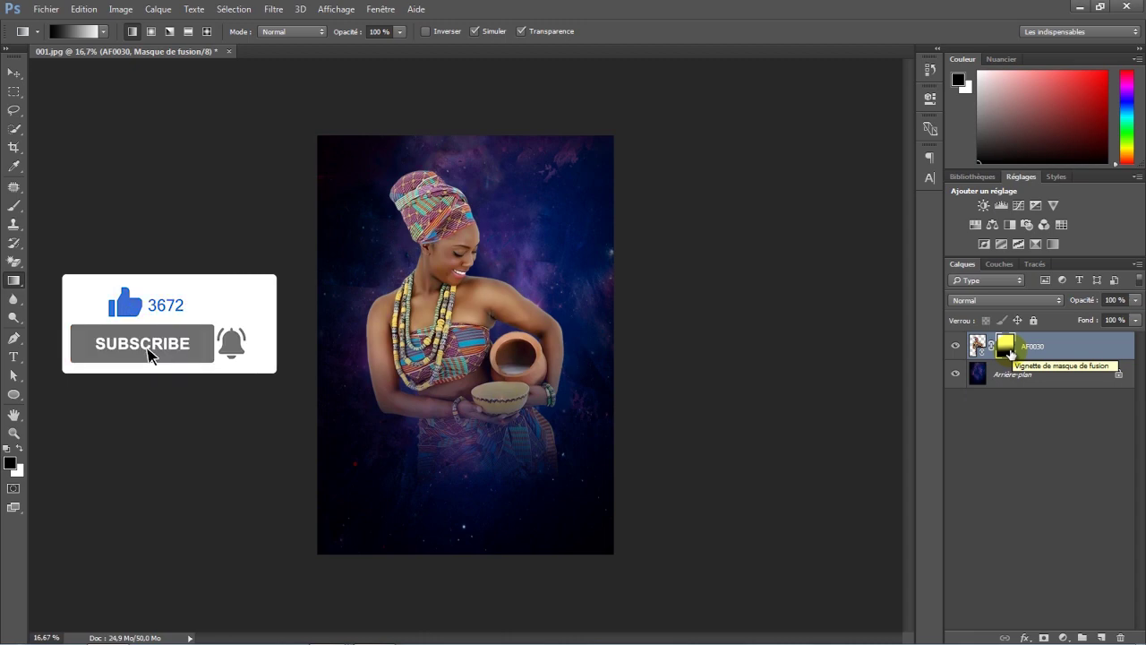
pyautogui.doubleClick(1009, 352)
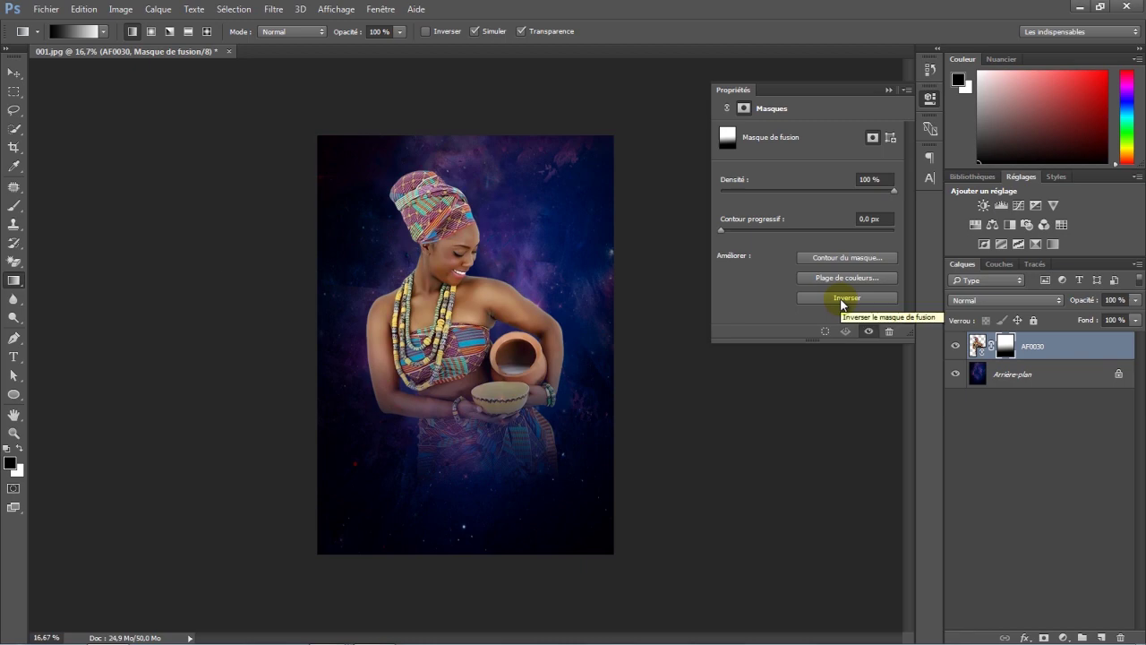
pyautogui.click(842, 300)
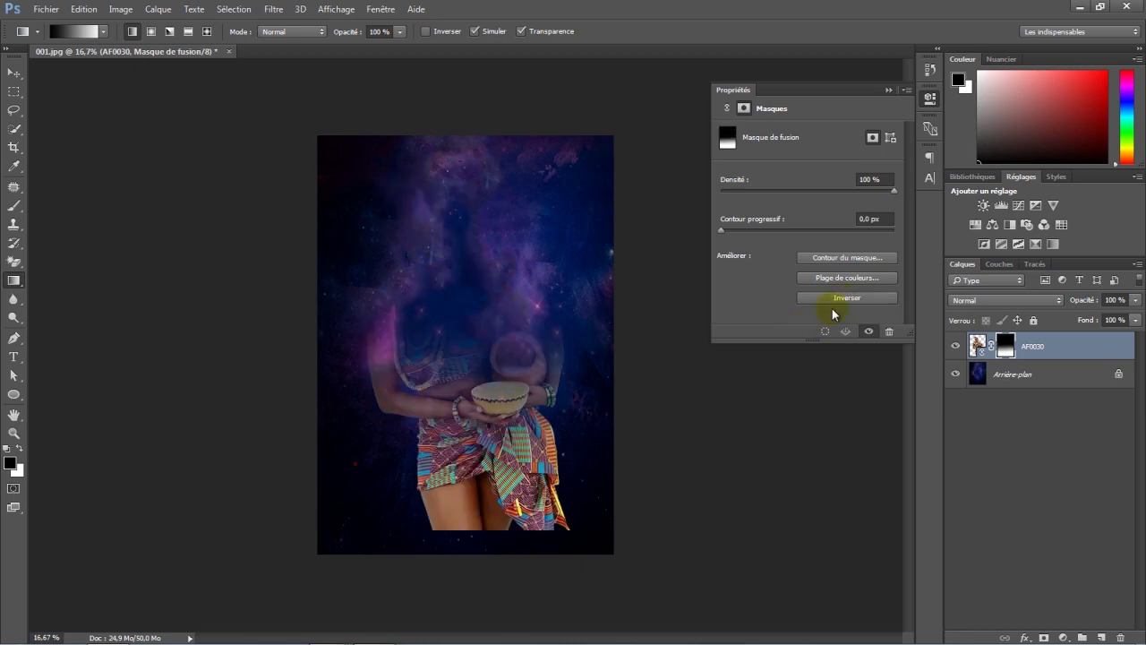
pyautogui.click(839, 300)
pyautogui.click(840, 300)
pyautogui.click(839, 300)
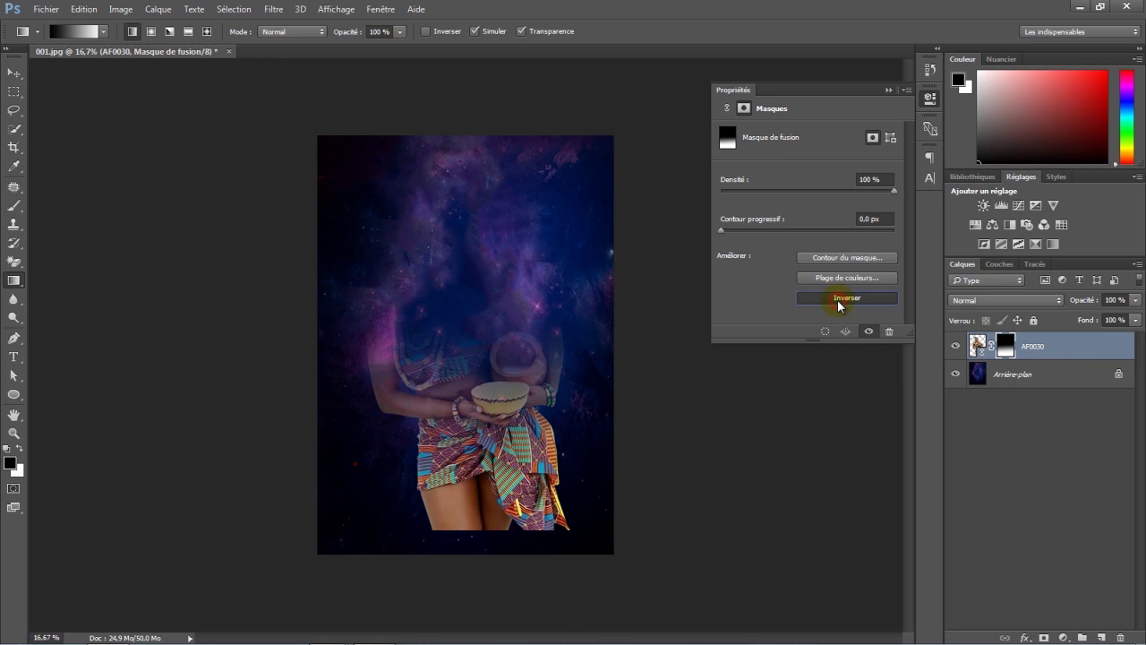
pyautogui.click(665, 408)
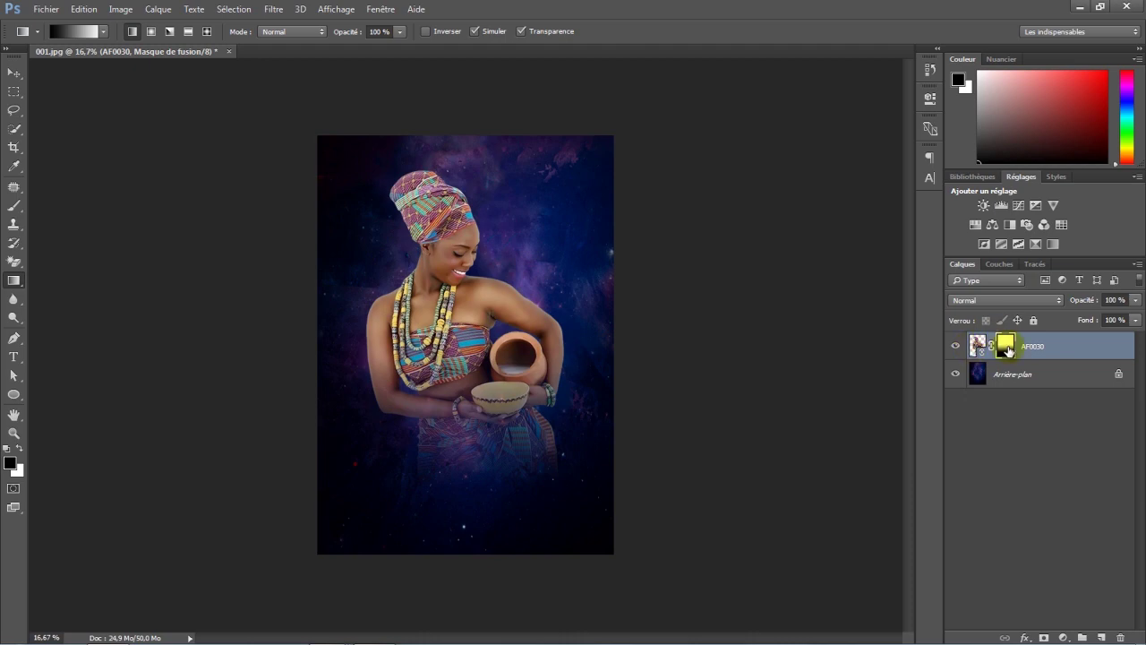
# Replace the AF0030 mask with a new gradient mask, then delete the AF0030 layer entirely
pyautogui.click(992, 346)
pyautogui.moveTo(1009, 343); pyautogui.dragTo(1123, 638)
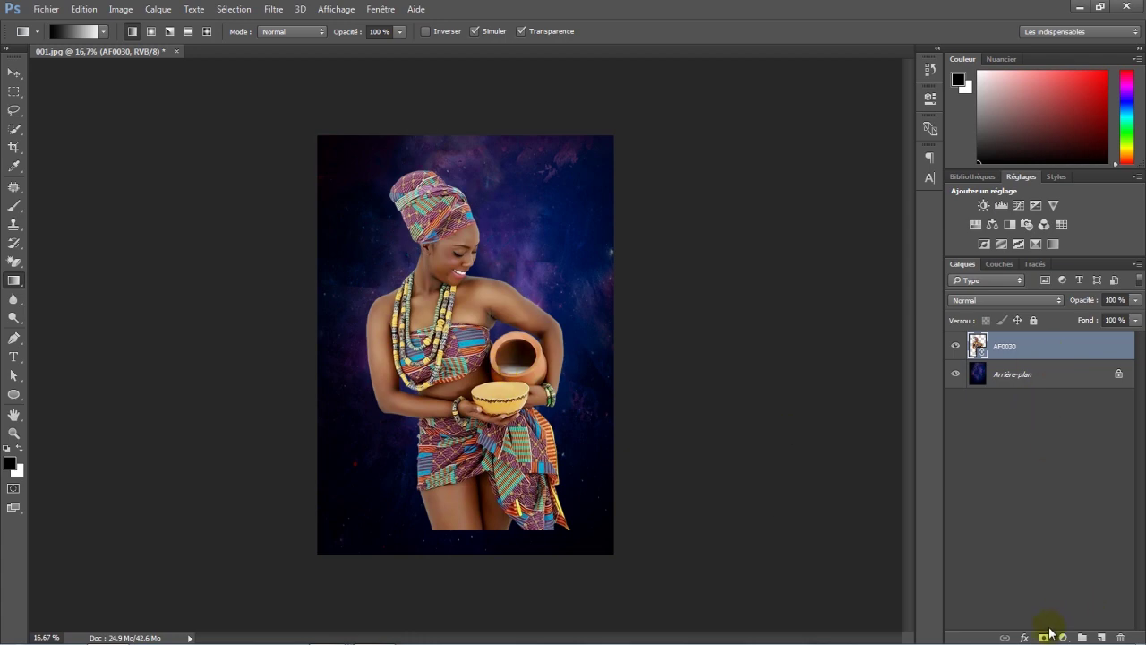
pyautogui.click(1044, 638)
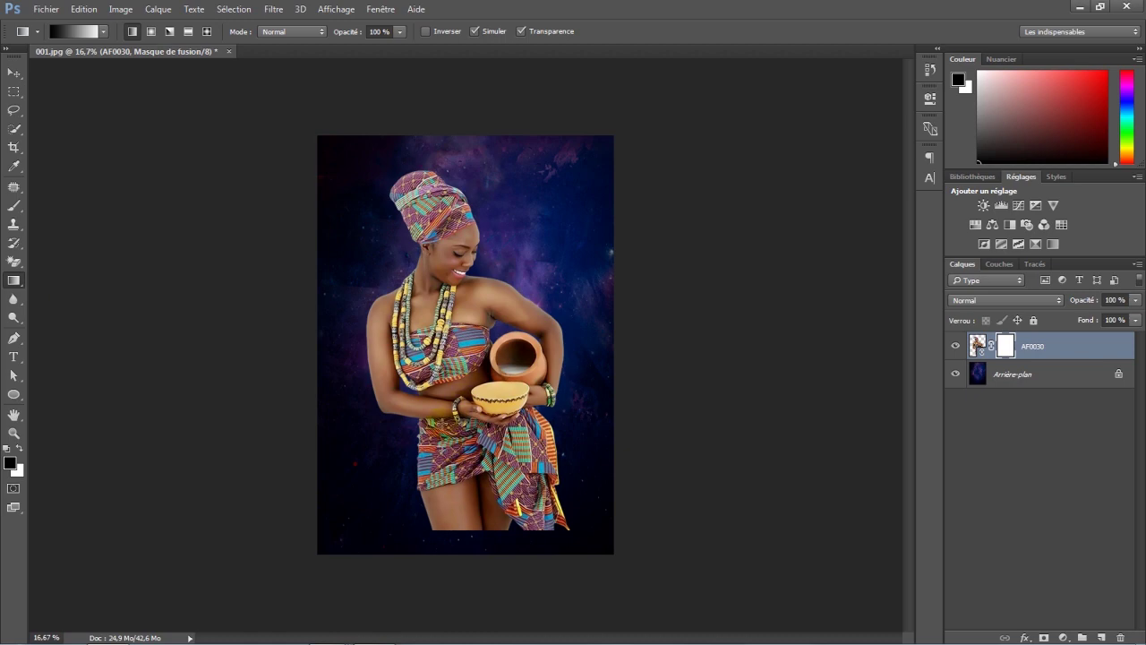
pyautogui.moveTo(444, 313); pyautogui.dragTo(443, 430)
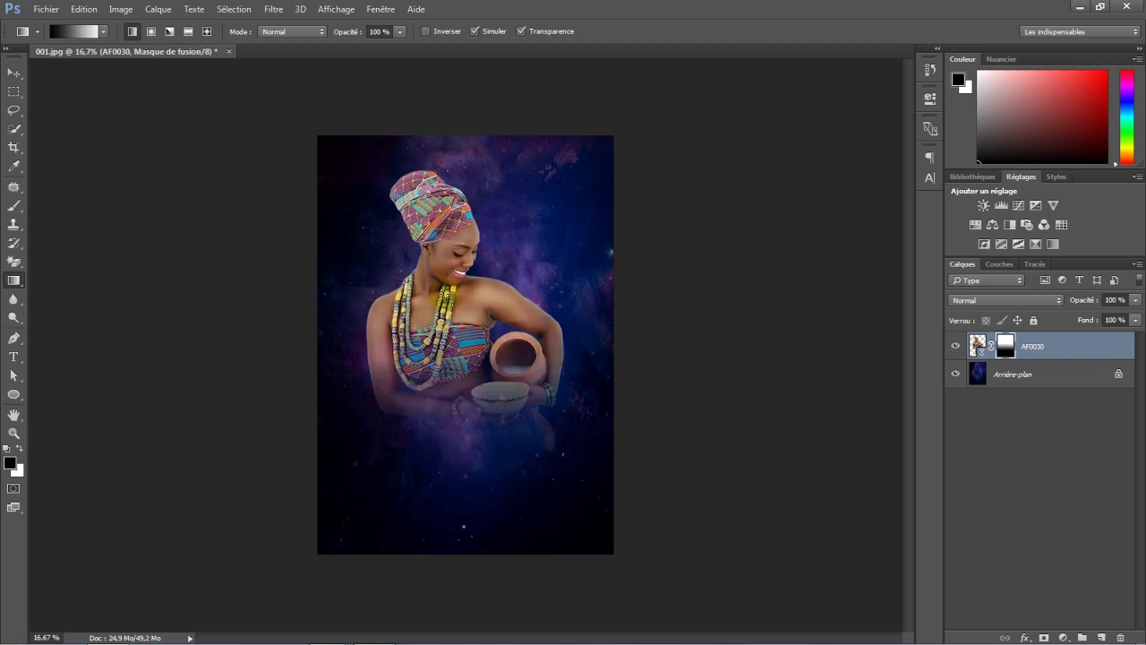
pyautogui.hotkey('ctrl', '2')
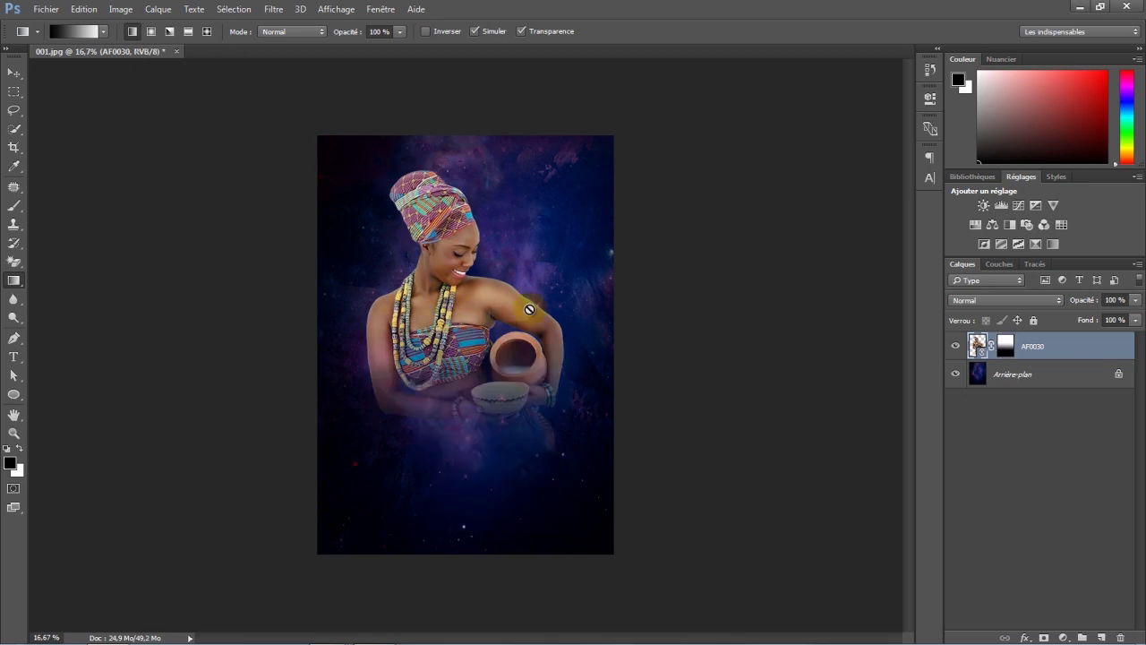
pyautogui.moveTo(1086, 346); pyautogui.dragTo(1121, 637)
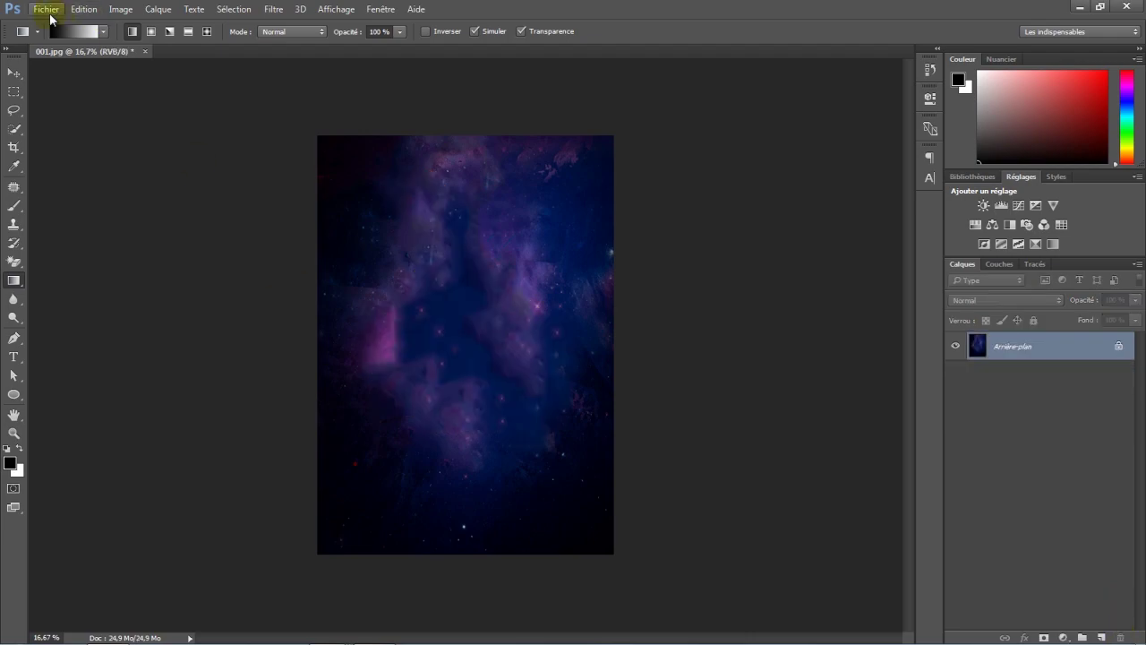
# Place the wedding couple photo as linked layer A4 over the galaxy at its default size
pyautogui.click(51, 13)
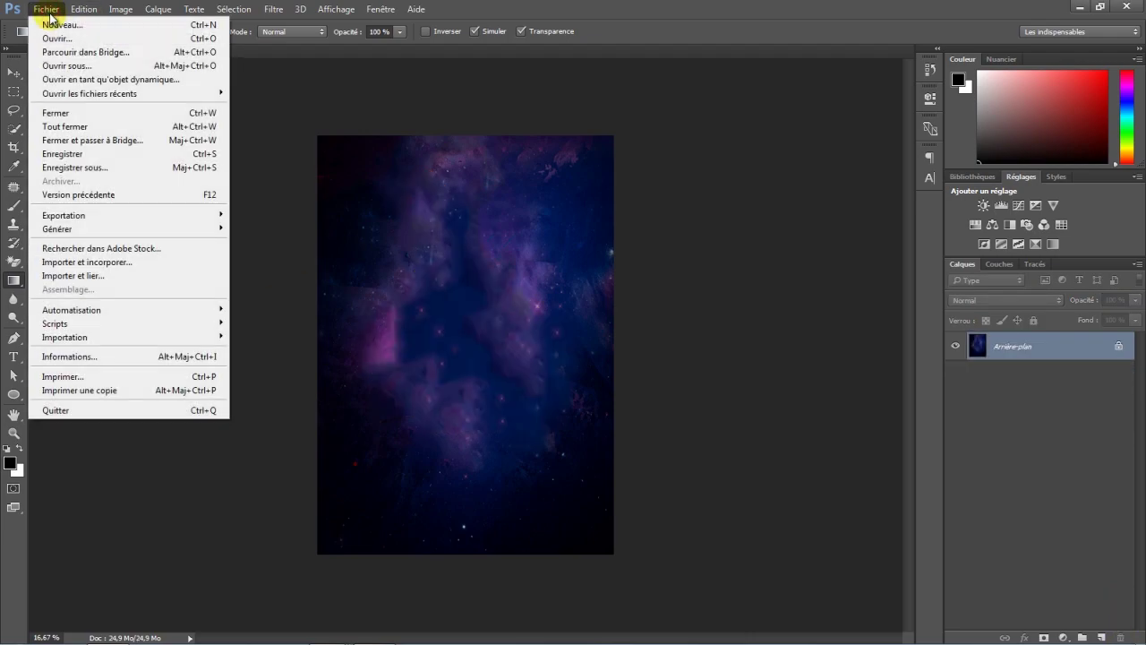
pyautogui.click(85, 279)
pyautogui.doubleClick(436, 97)
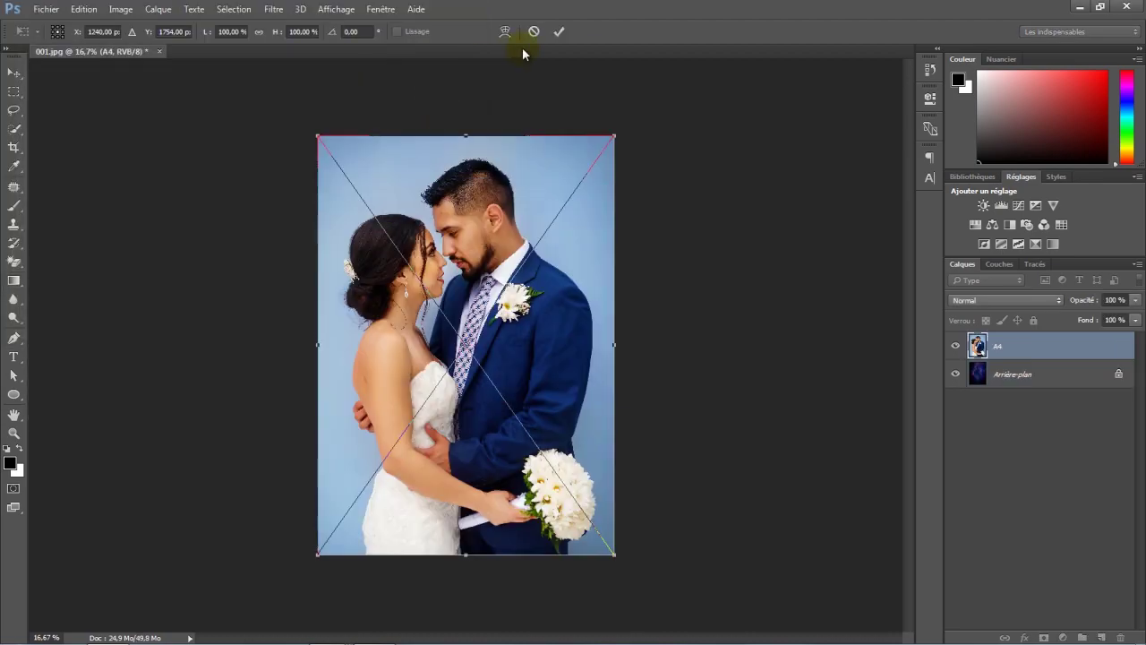
pyautogui.click(558, 31)
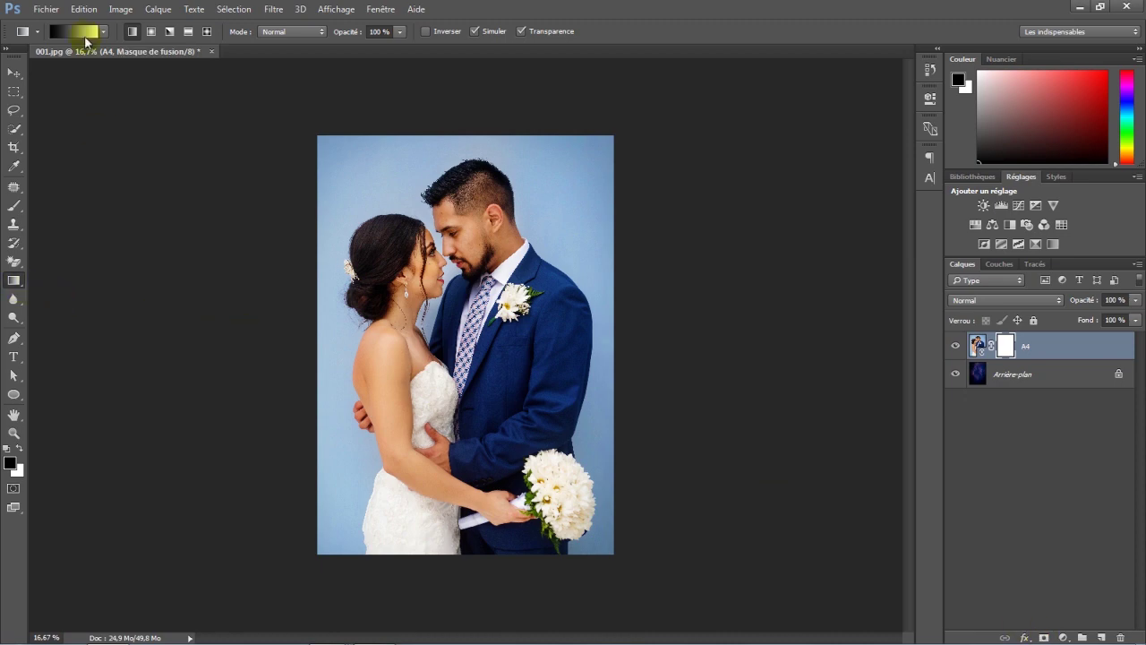
# Try vertical and left-to-right gradients on the A4 mask, undoing each through History
pyautogui.moveTo(415, 449); pyautogui.dragTo(413, 293)
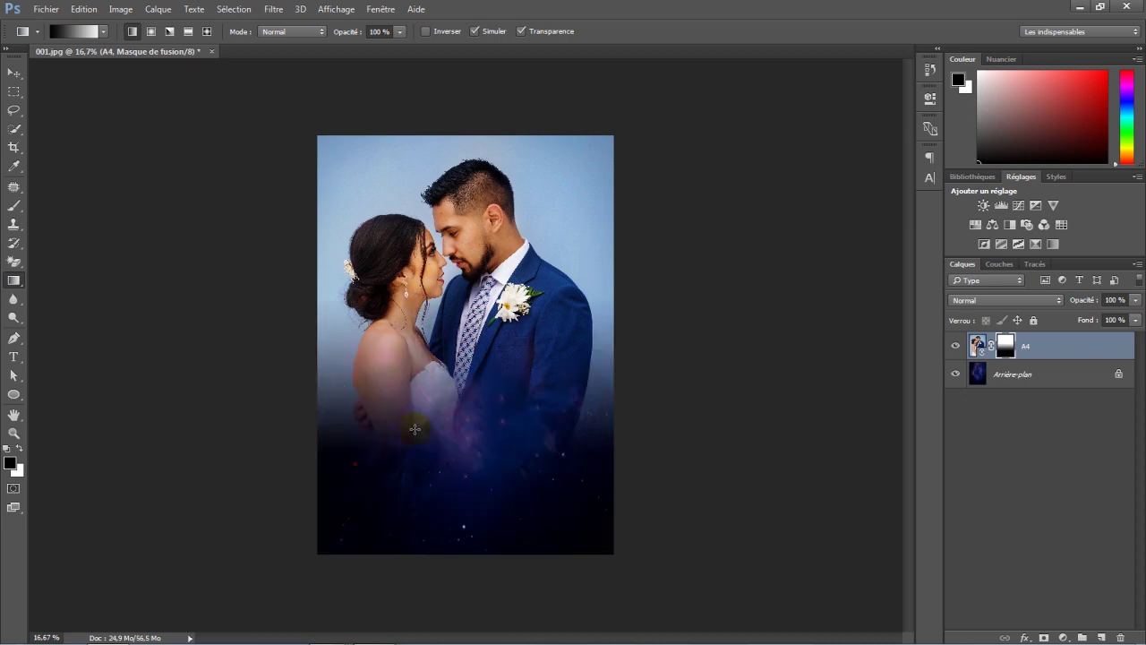
pyautogui.click(927, 166)
pyautogui.click(929, 69)
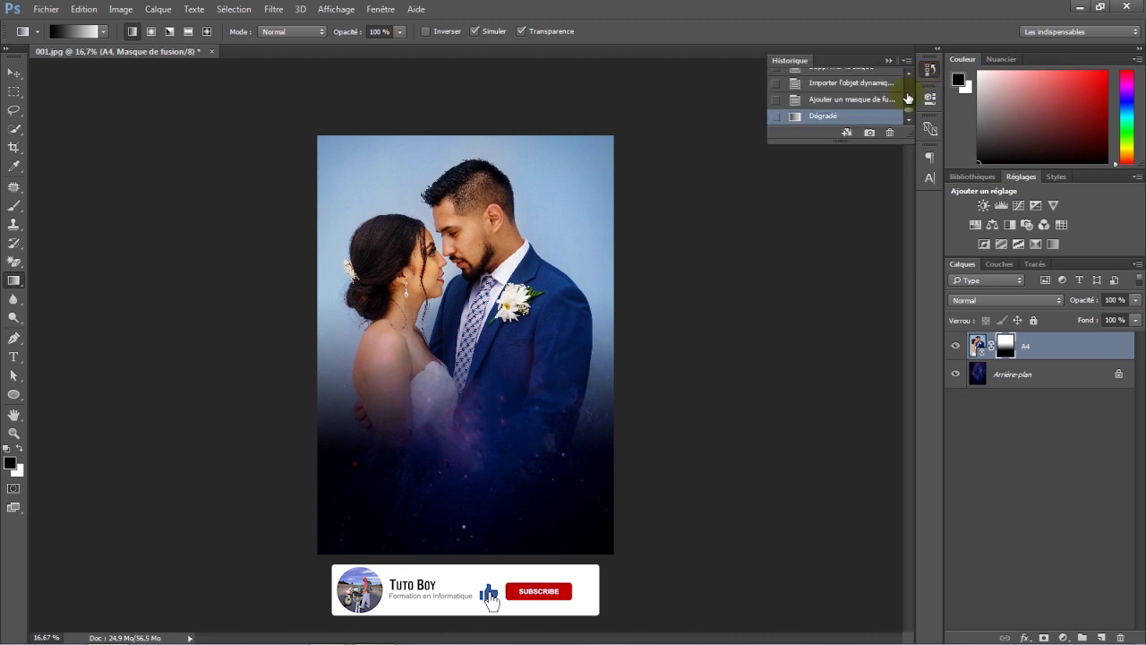
pyautogui.click(851, 100)
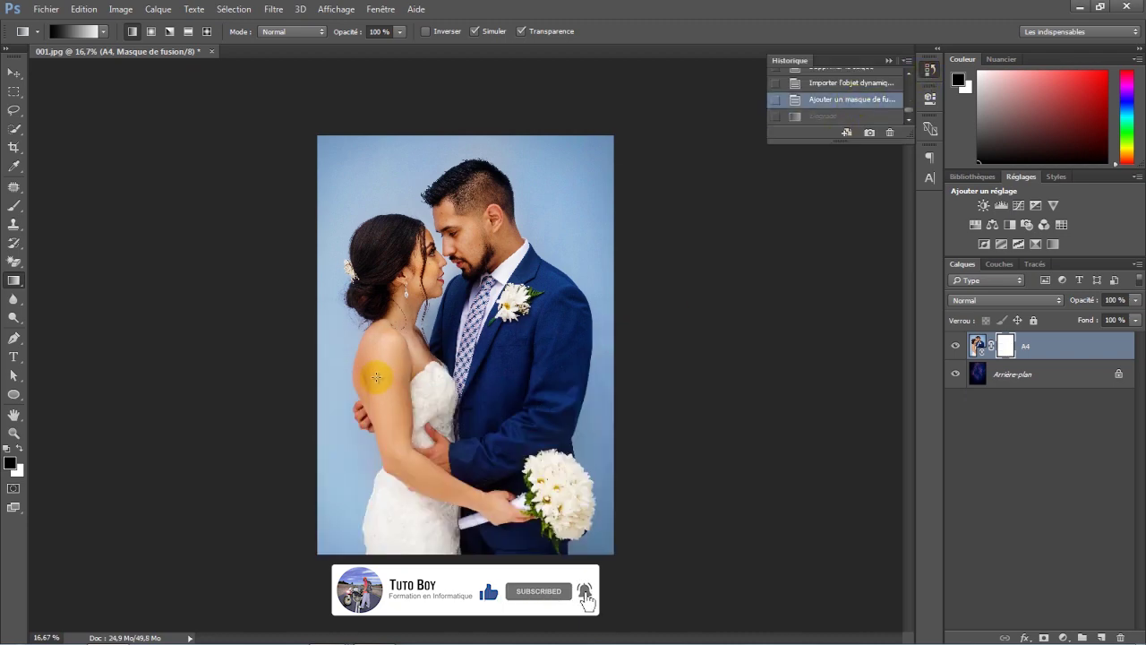
pyautogui.click(378, 372)
pyautogui.moveTo(378, 372); pyautogui.dragTo(557, 367)
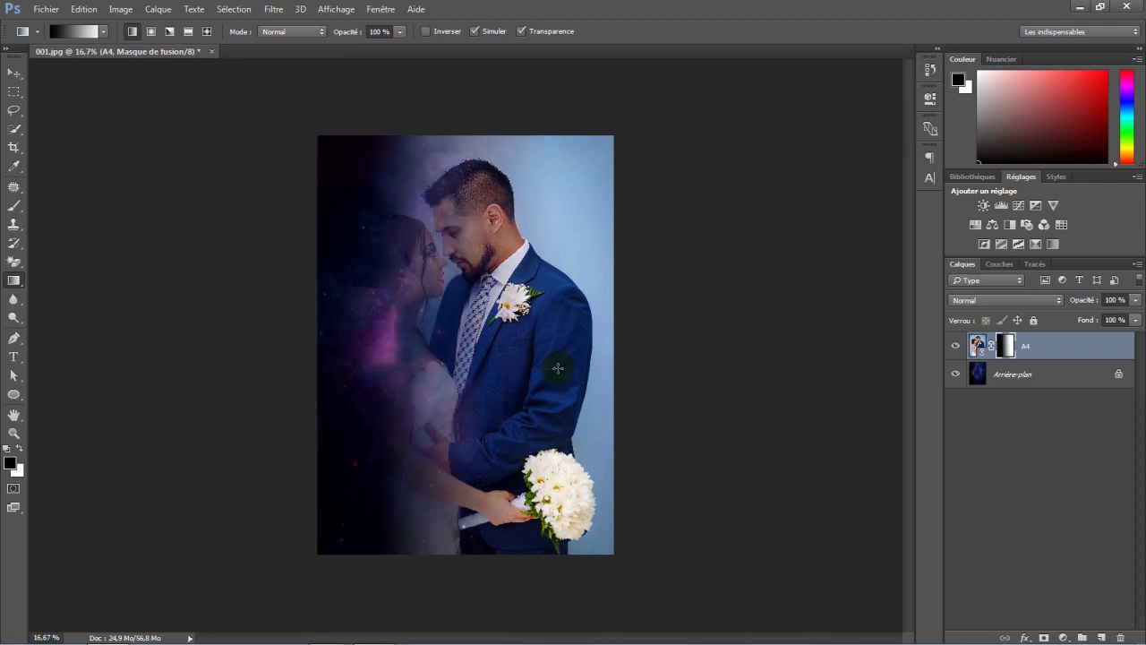
pyautogui.click(930, 69)
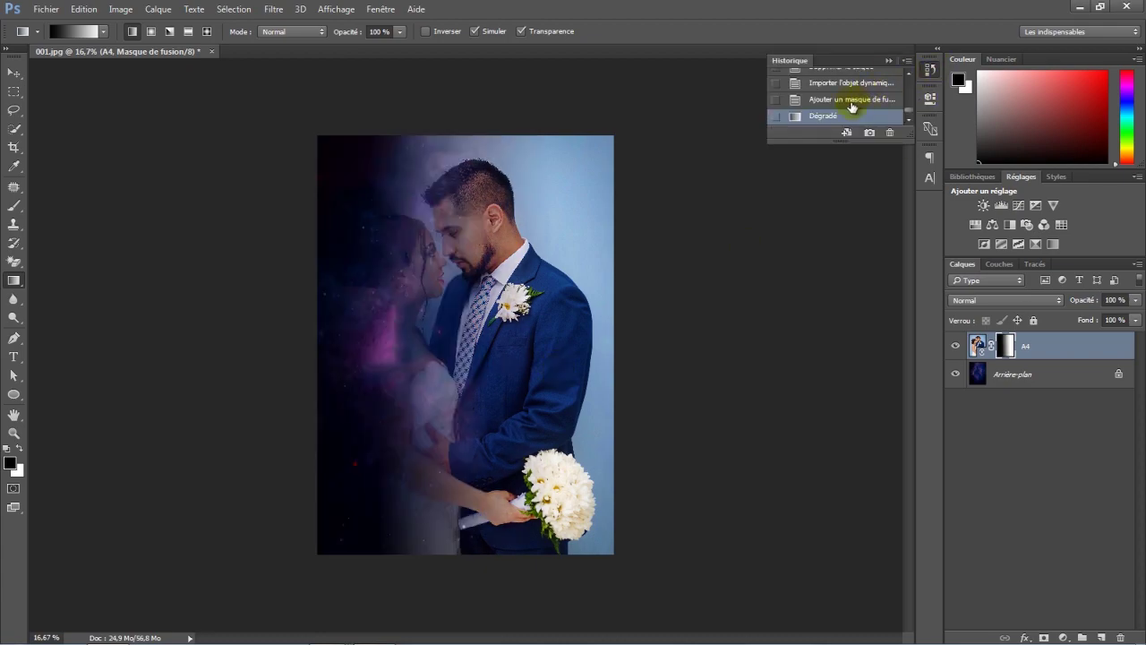
pyautogui.click(849, 99)
# Drag a right-to-left gradient on the A4 mask and invert it so the bride's side fades
pyautogui.moveTo(524, 354); pyautogui.dragTo(383, 362)
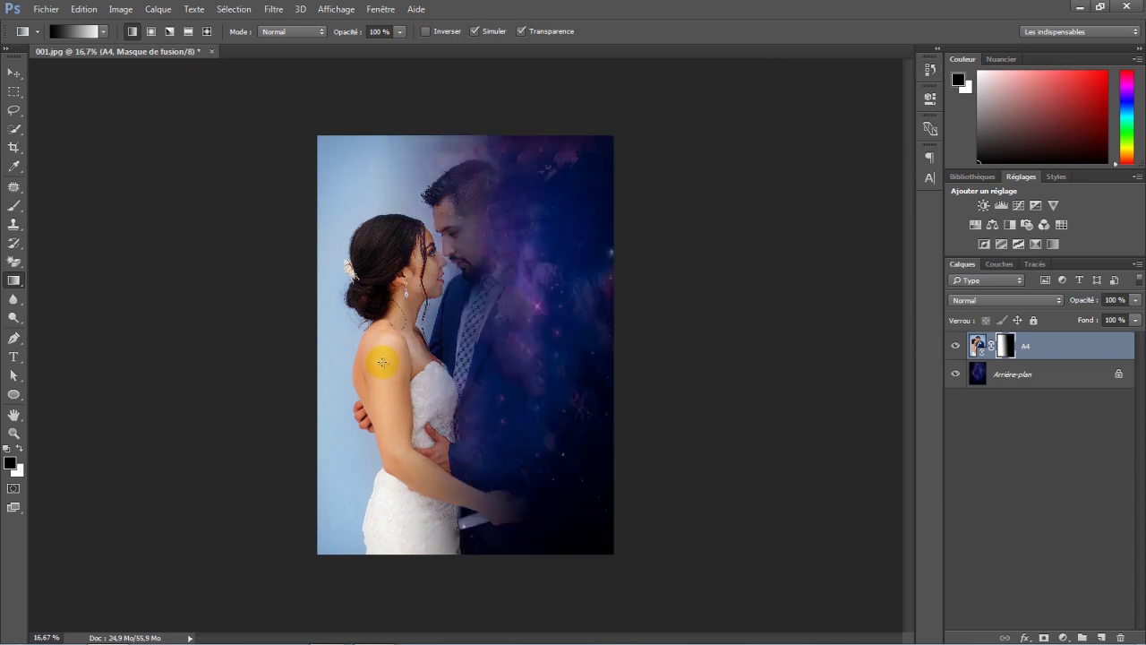
pyautogui.doubleClick(1009, 352)
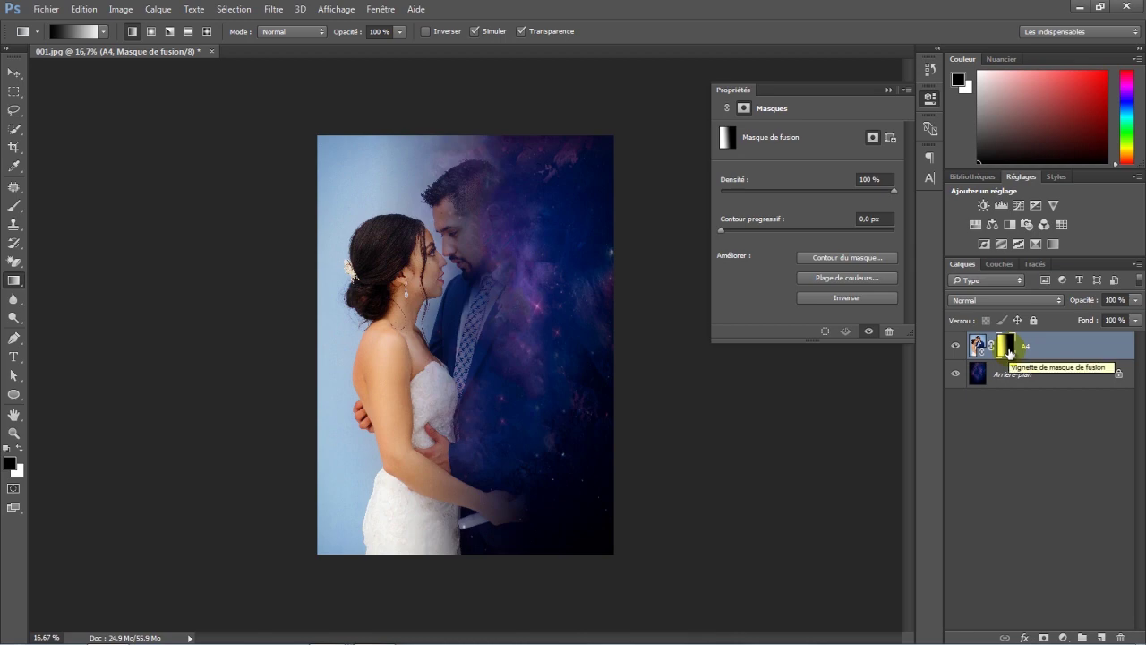
pyautogui.click(847, 300)
pyautogui.click(847, 299)
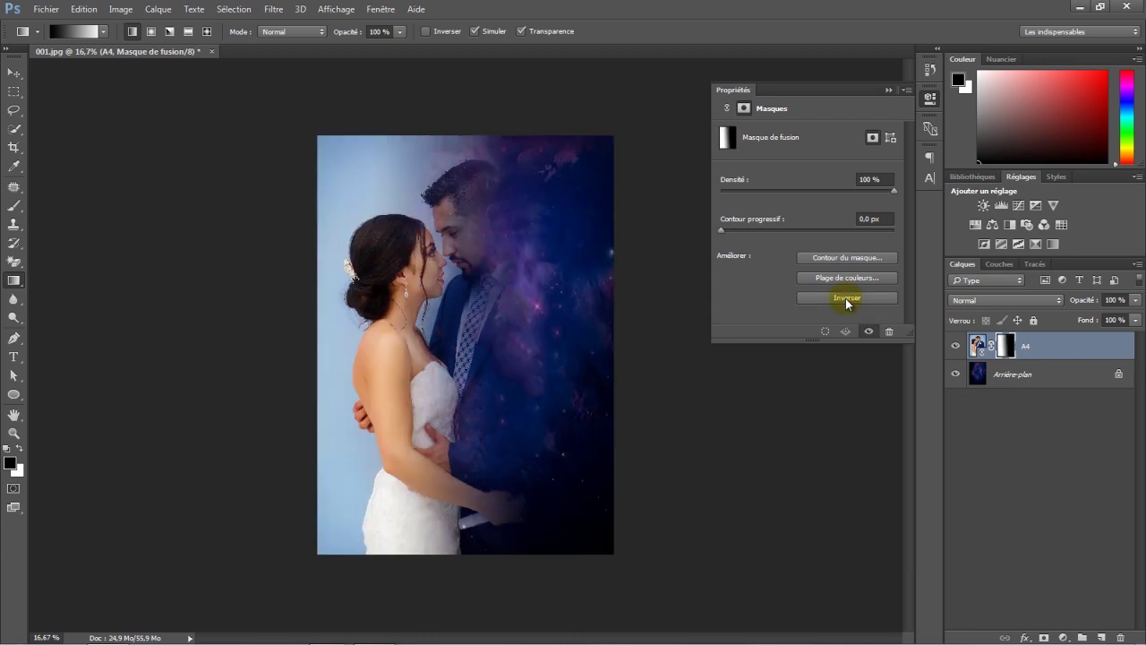
pyautogui.click(847, 300)
pyautogui.click(889, 91)
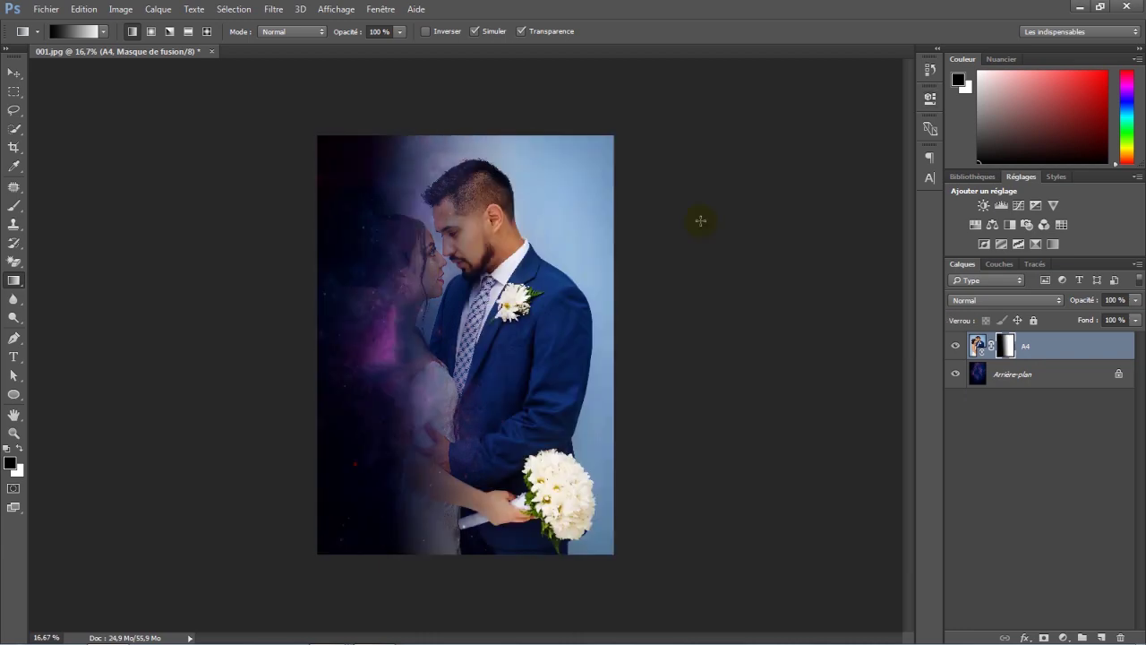